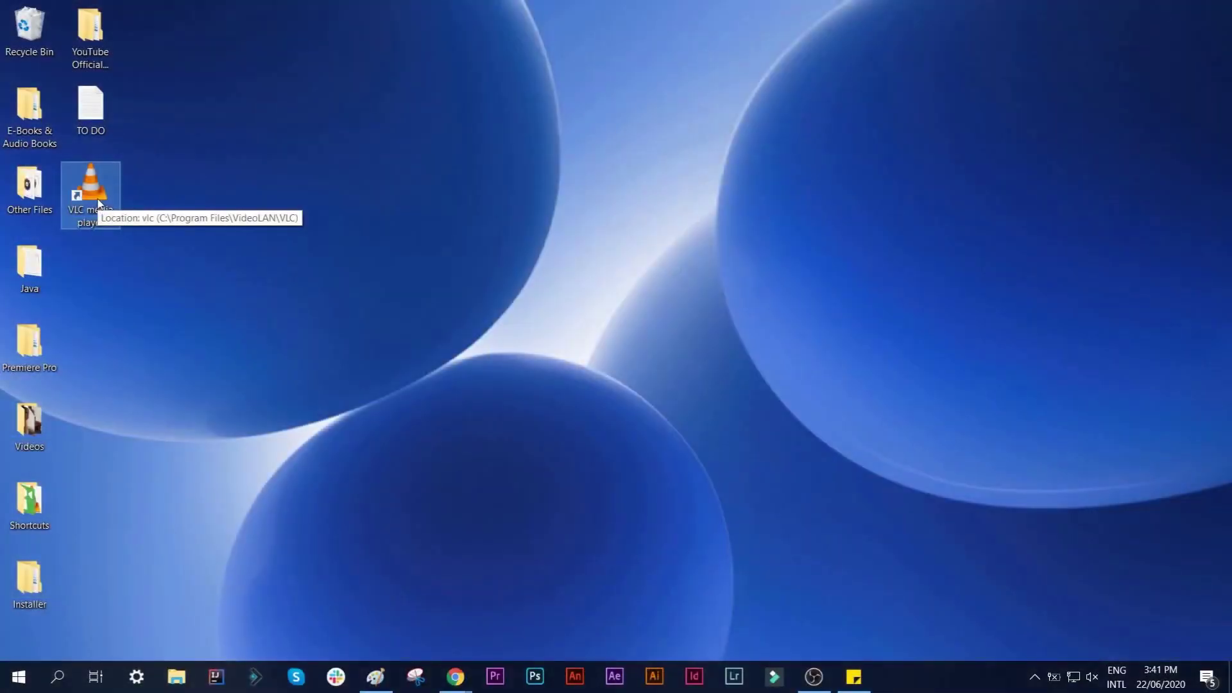
Launch VLC media player, set up a Desktop screen capture at 60 f/s, and open it for conversion.
{"action": "double_click", "coordinate": [91, 193]}
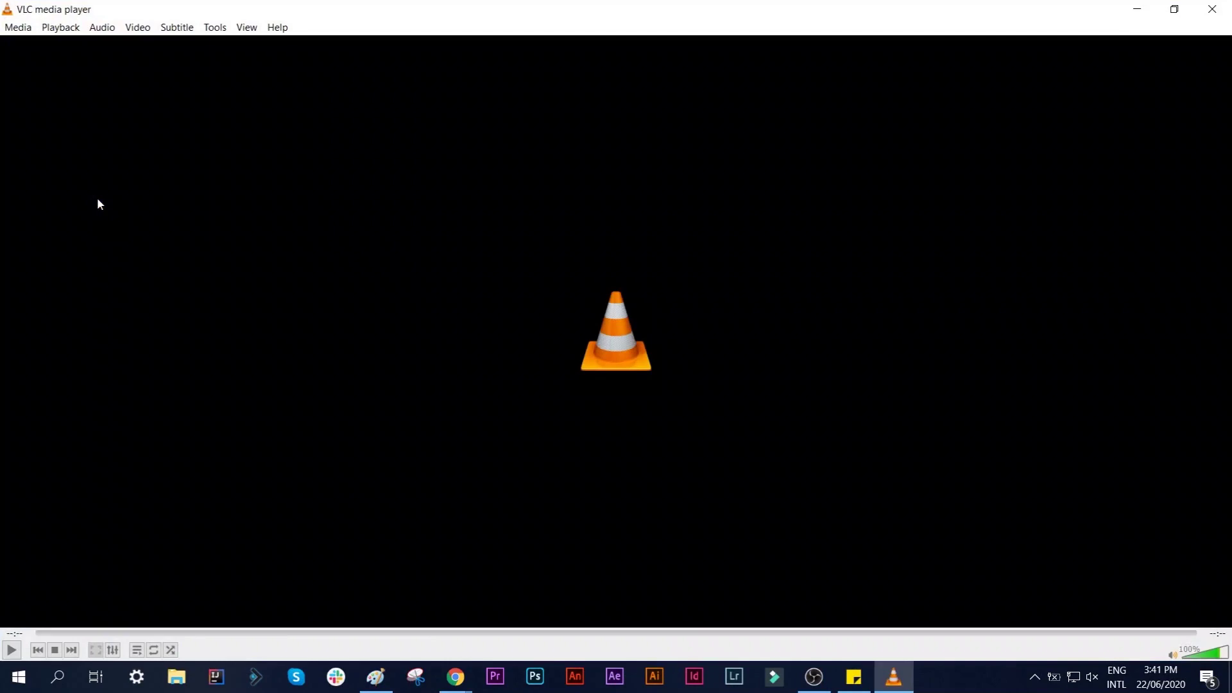
{"action": "left_click", "coordinate": [15, 29]}
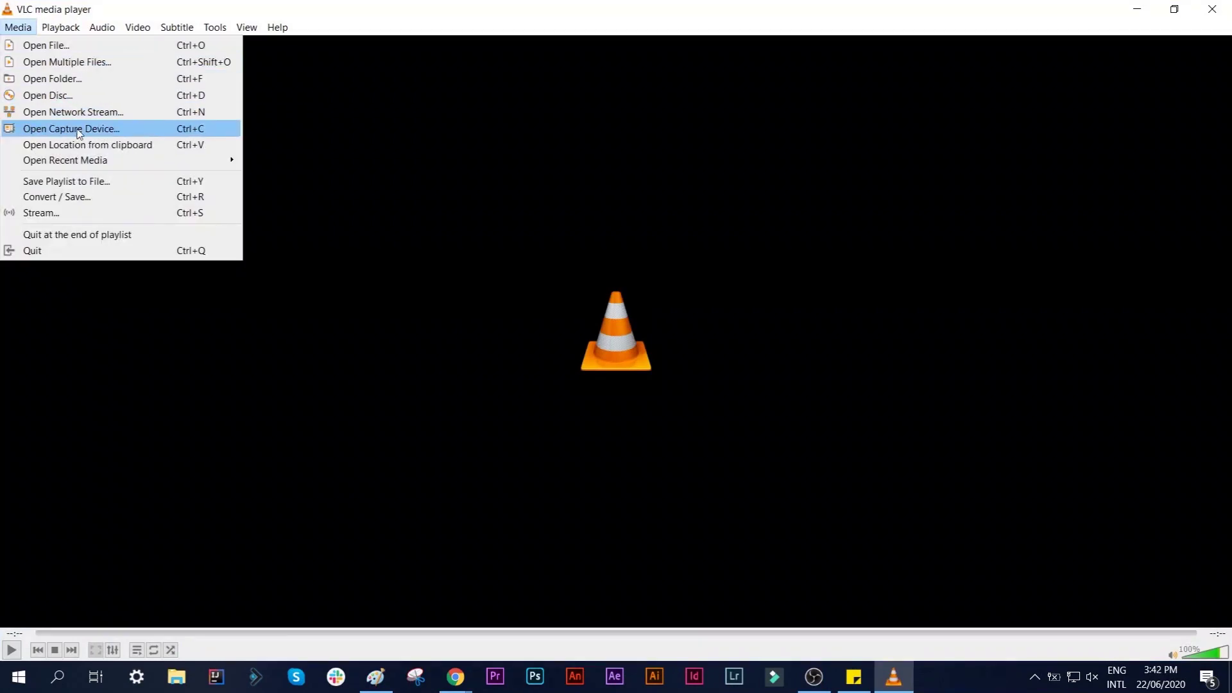
{"action": "left_click", "coordinate": [79, 130]}
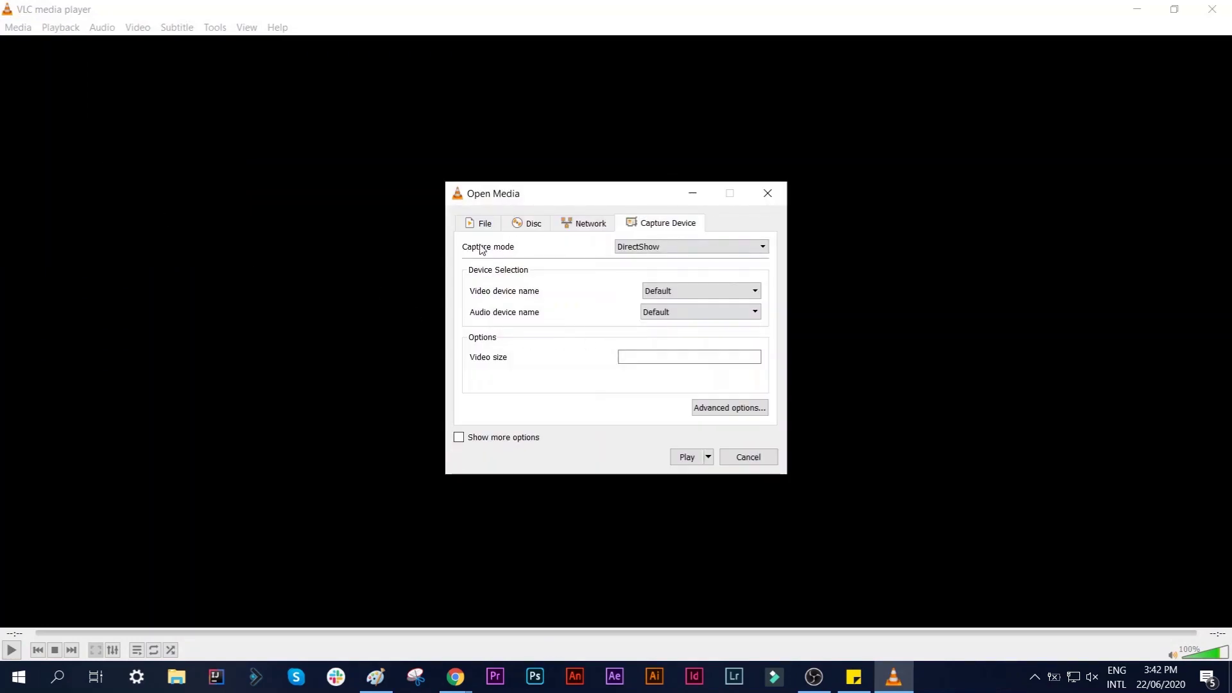
{"action": "left_click", "coordinate": [655, 252]}
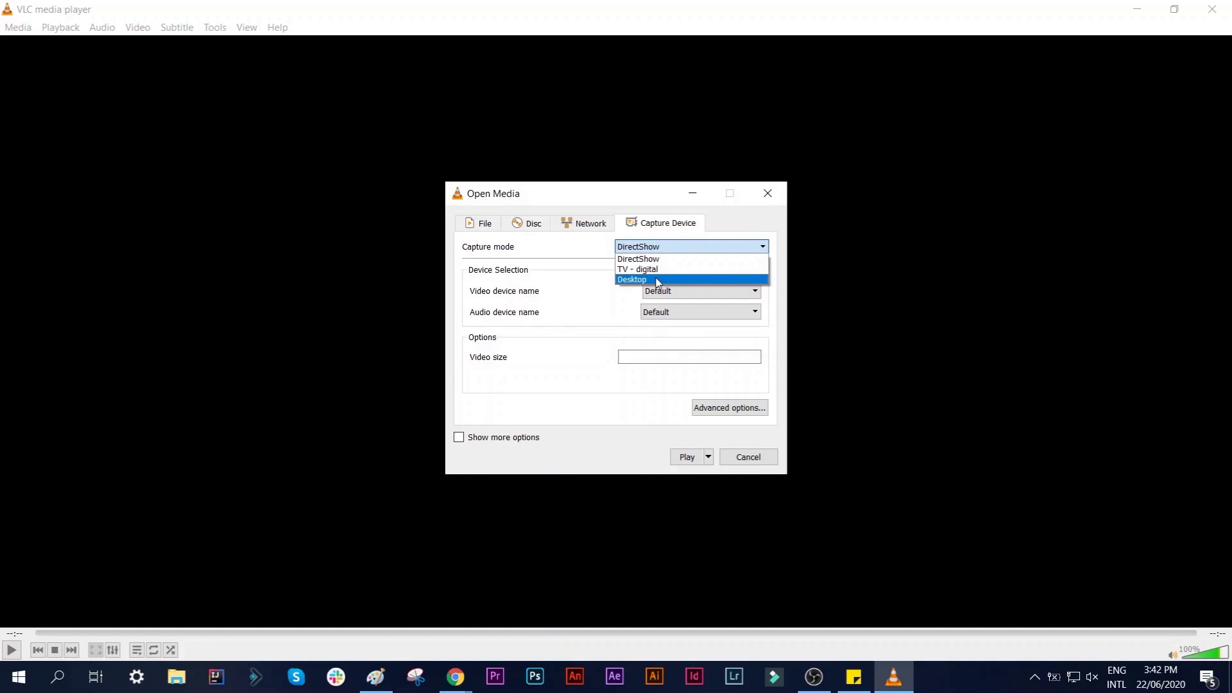
{"action": "left_click", "coordinate": [657, 280]}
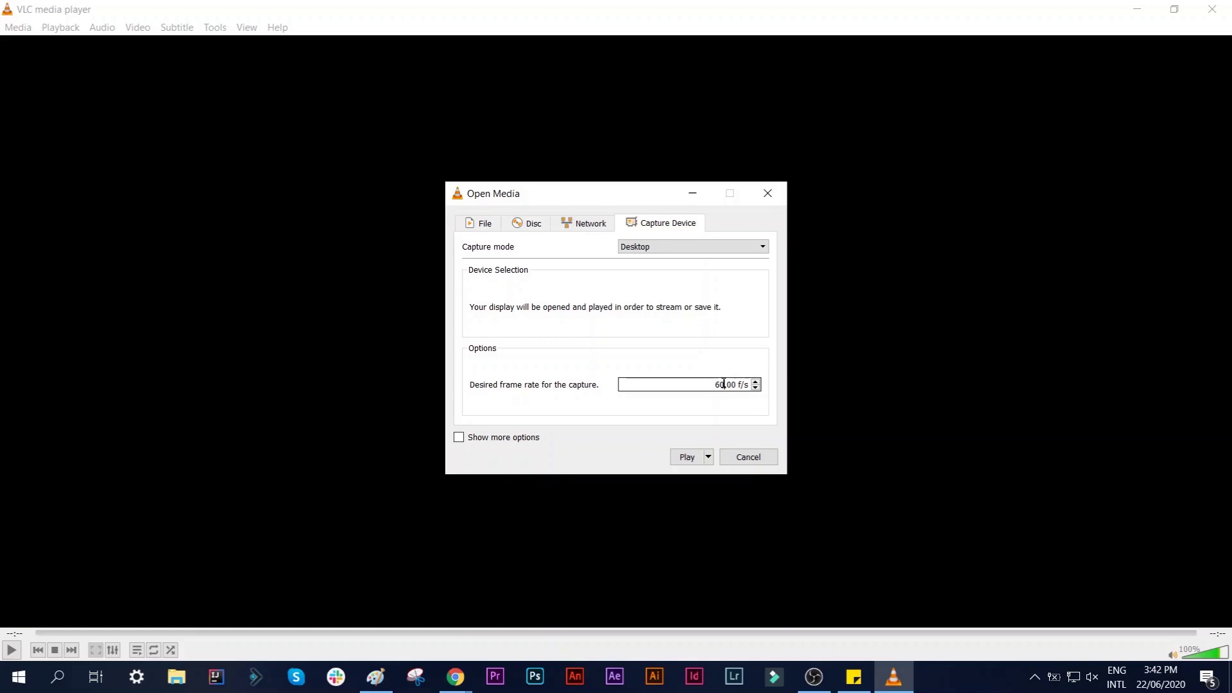
{"action": "left_click", "coordinate": [709, 458]}
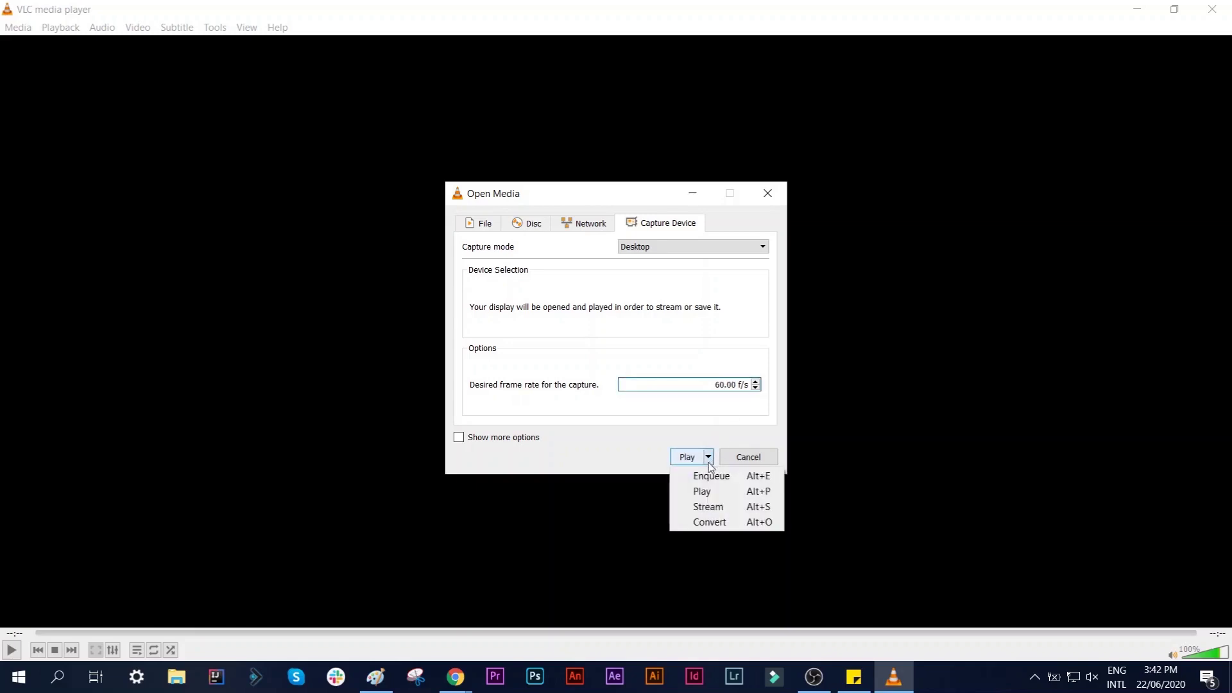
{"action": "left_click", "coordinate": [707, 525]}
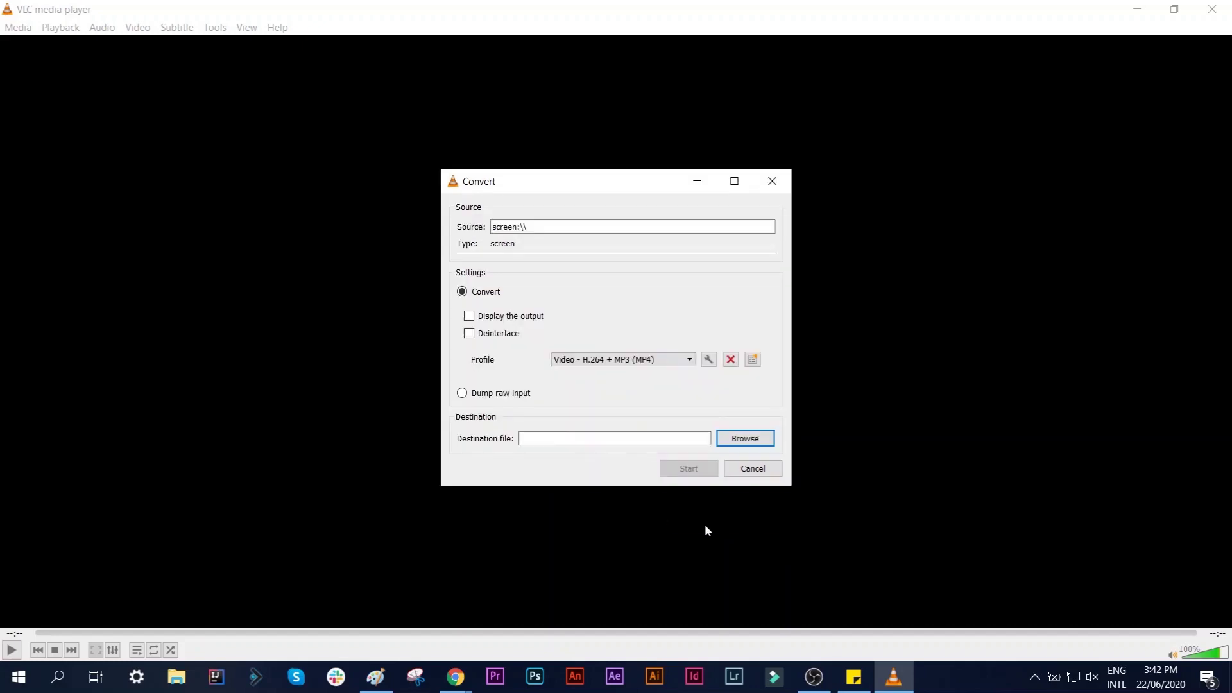
Set up a new conversion profile with MP4/MOV encapsulation and video enabled using the H-264 codec.
{"action": "left_click", "coordinate": [752, 360]}
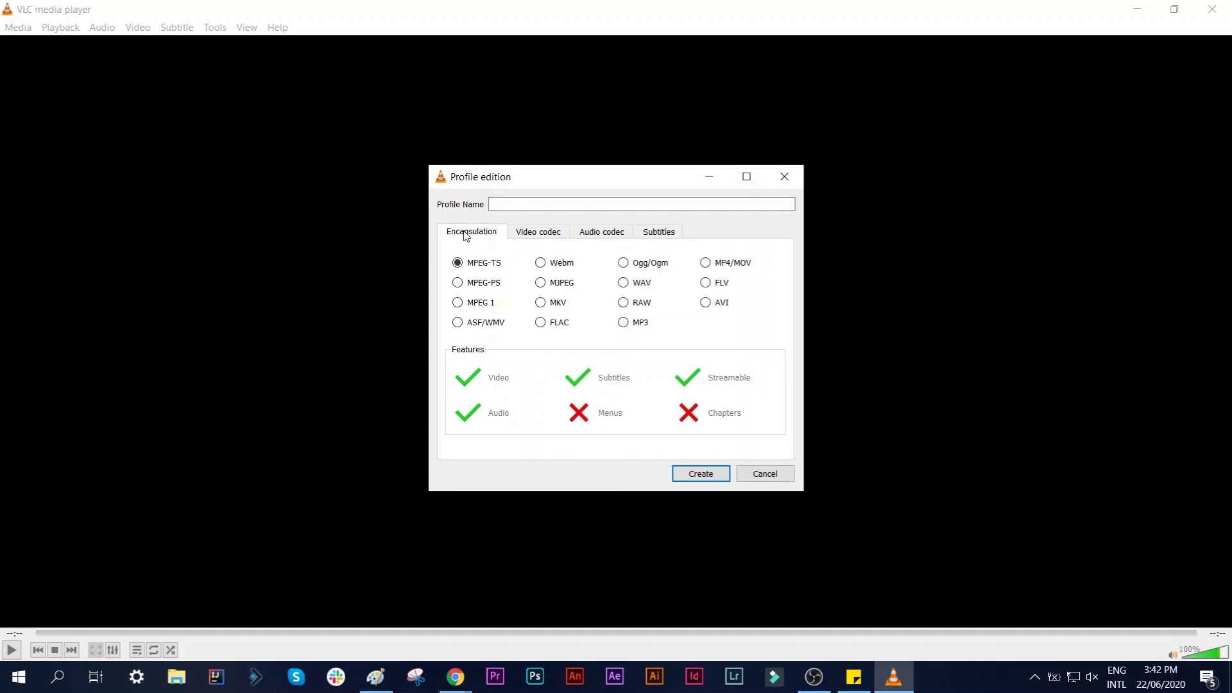
{"action": "left_click", "coordinate": [706, 264]}
{"action": "left_click", "coordinate": [547, 236]}
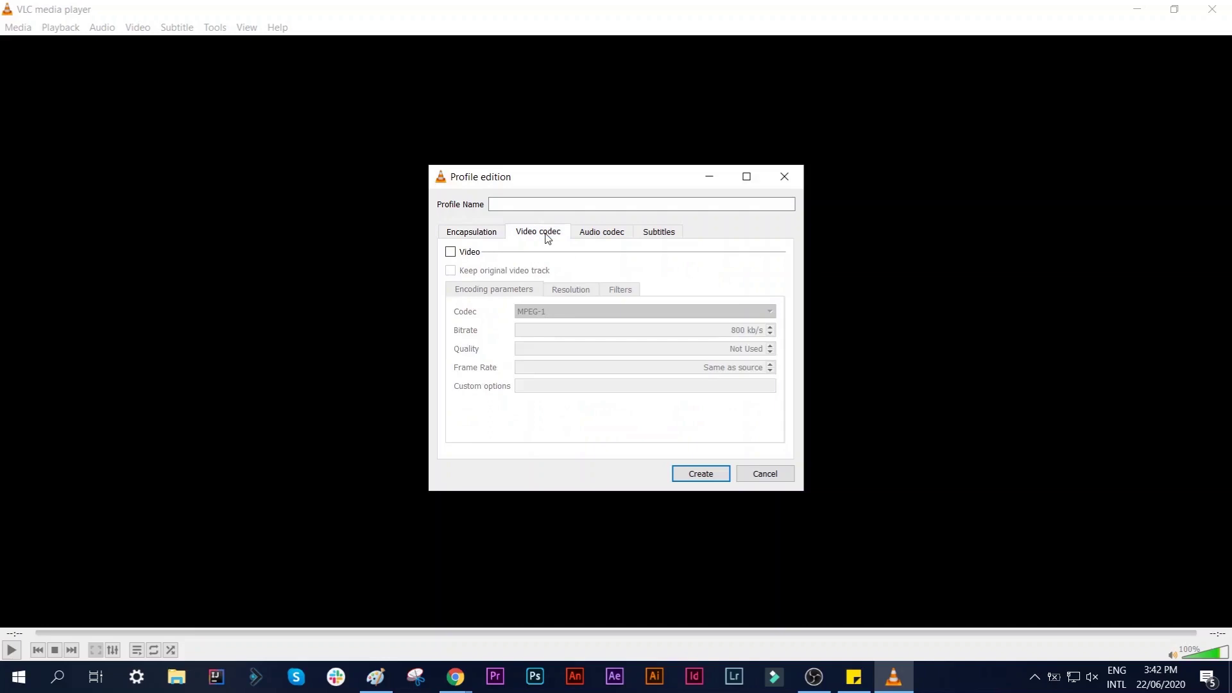
{"action": "left_click", "coordinate": [451, 252]}
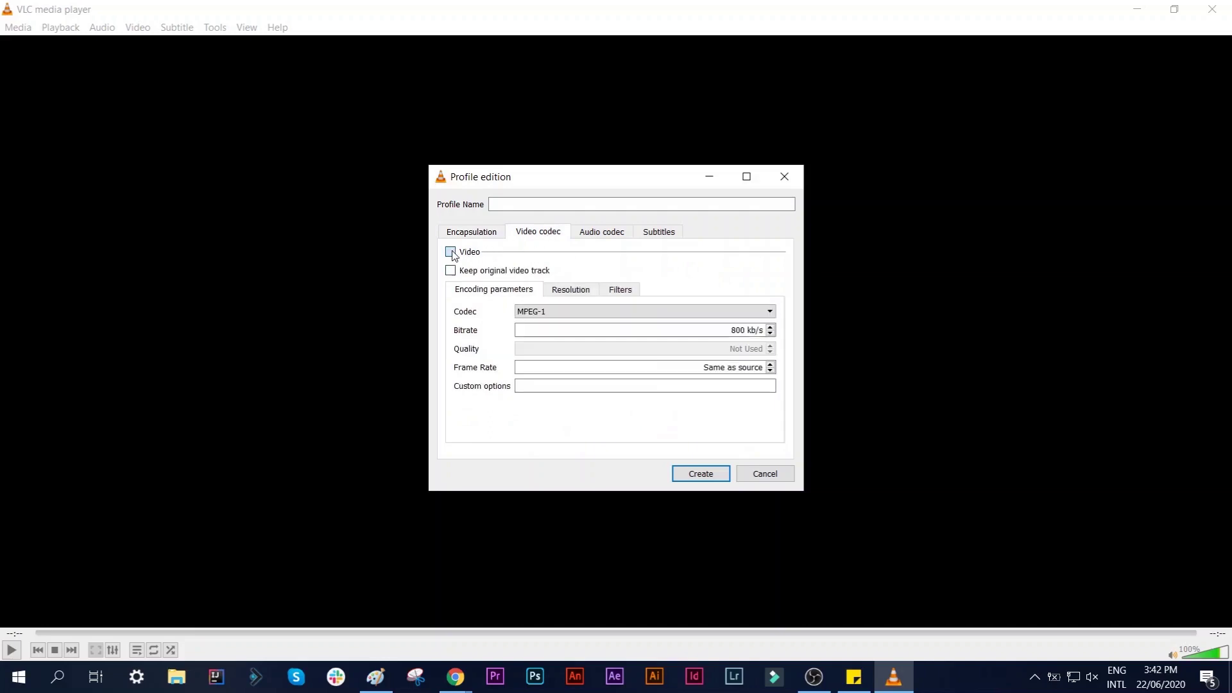
{"action": "left_click", "coordinate": [669, 312]}
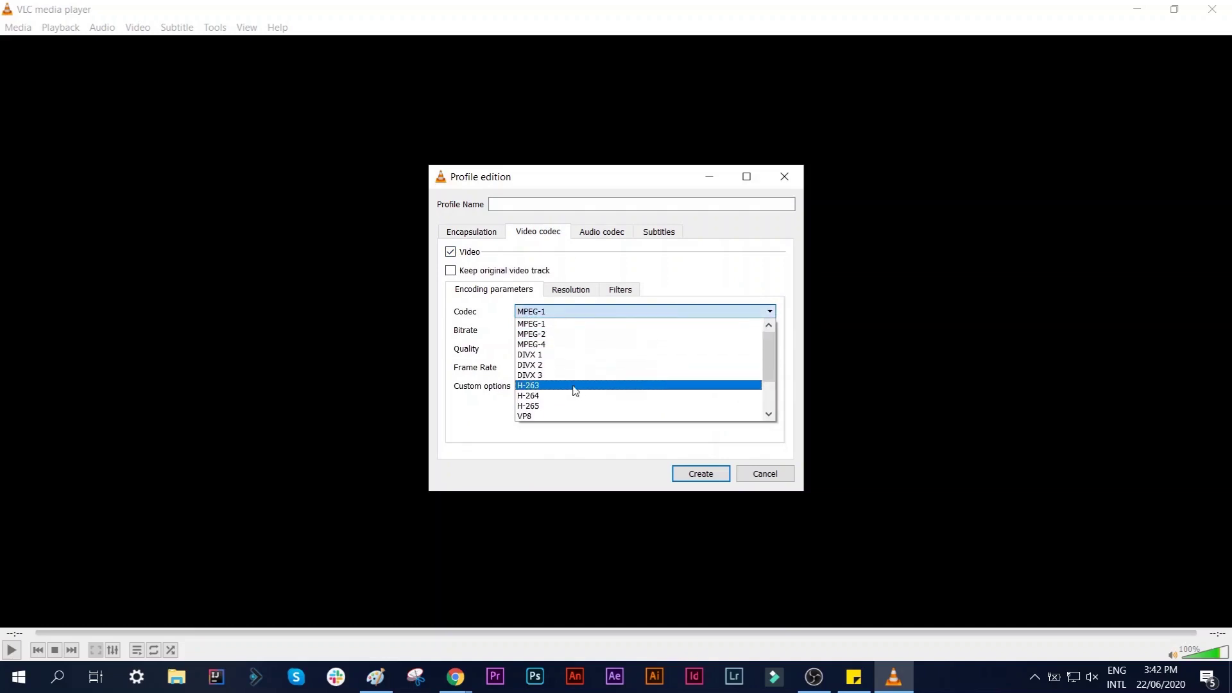
{"action": "left_click", "coordinate": [551, 396]}
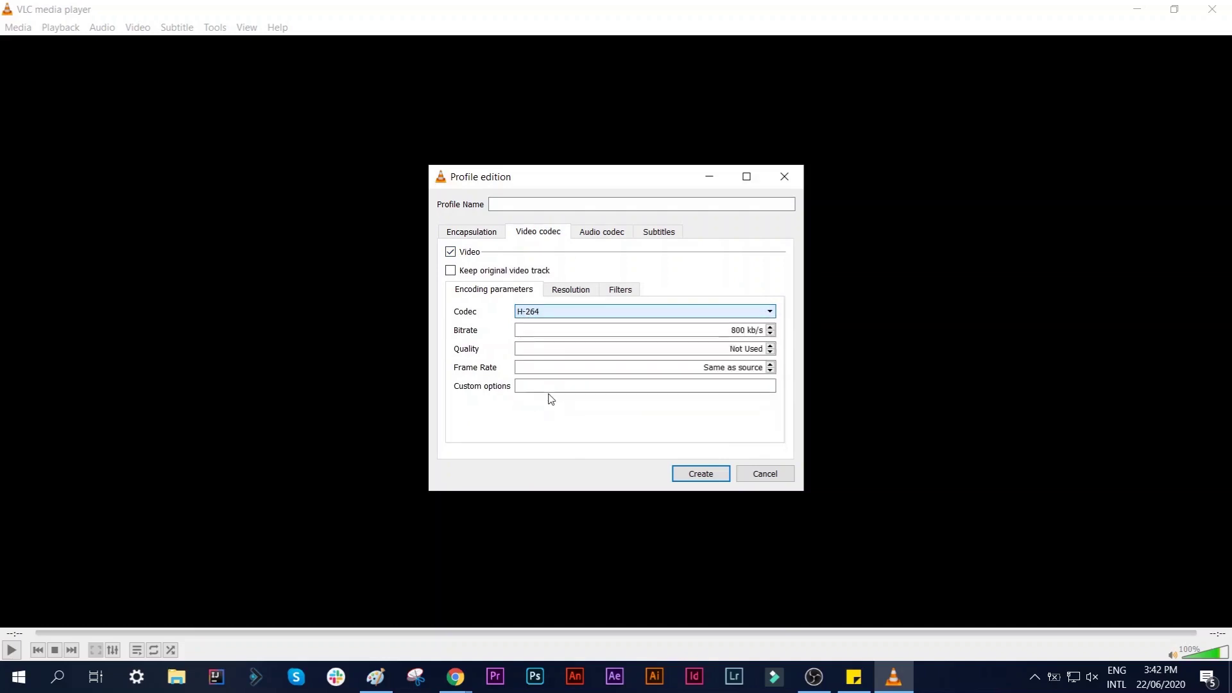
Name the conversion profile SCREEN CAPTURE 1 and create it.
{"action": "left_click", "coordinate": [513, 204]}
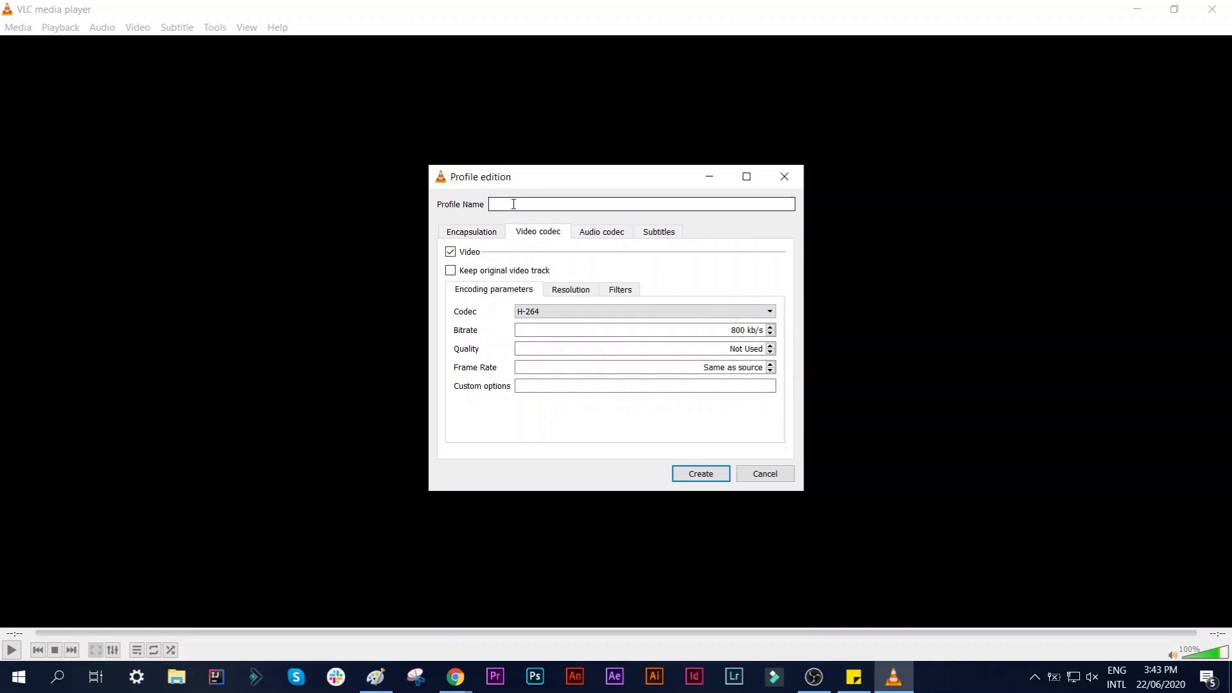
{"action": "left_click", "coordinate": [514, 204]}
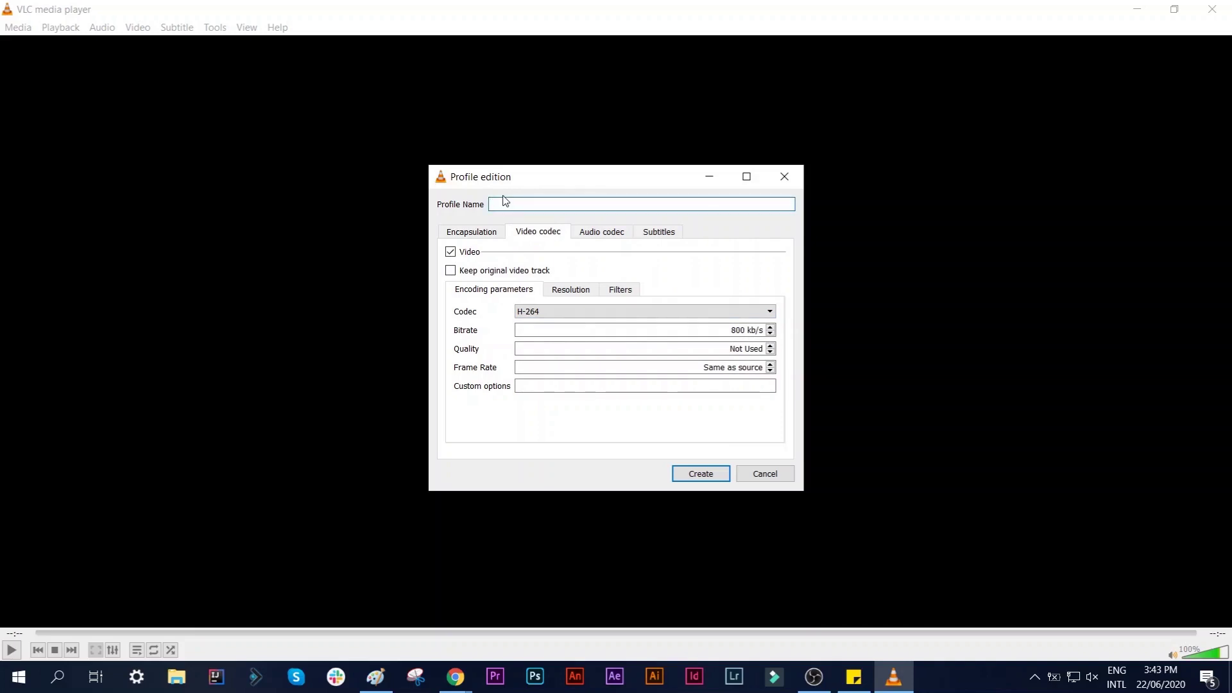
{"action": "type", "text": "SCREEN CAPTURE 1"}
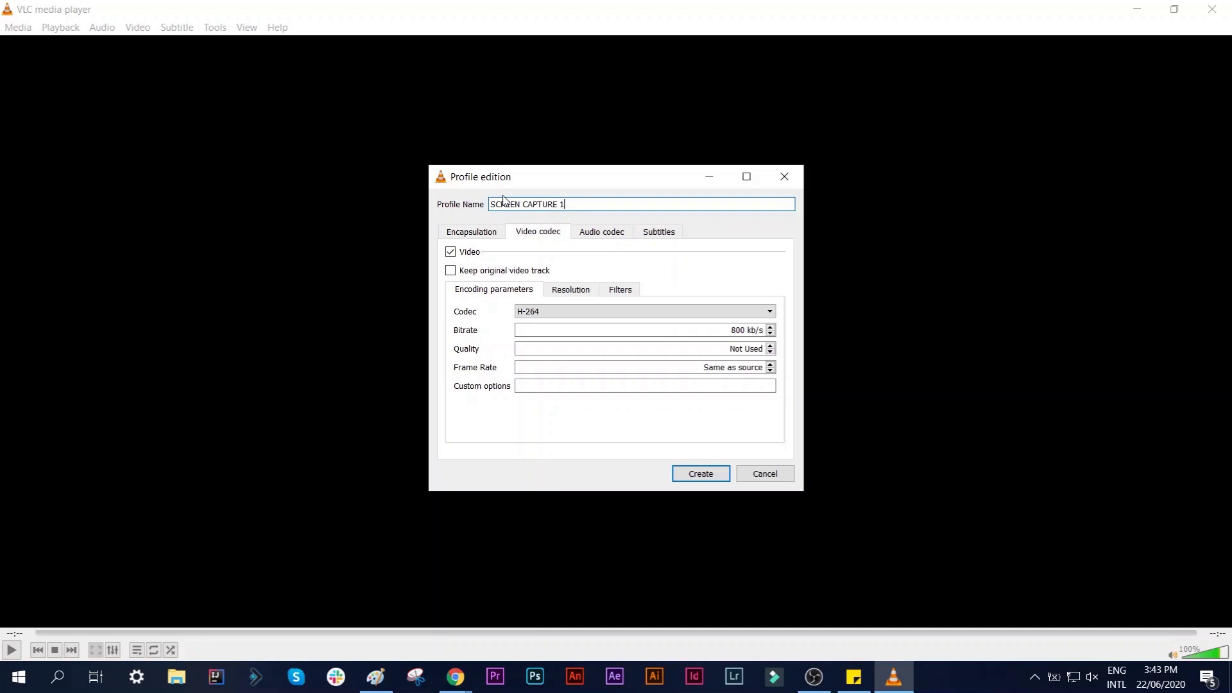
{"action": "left_click", "coordinate": [696, 479]}
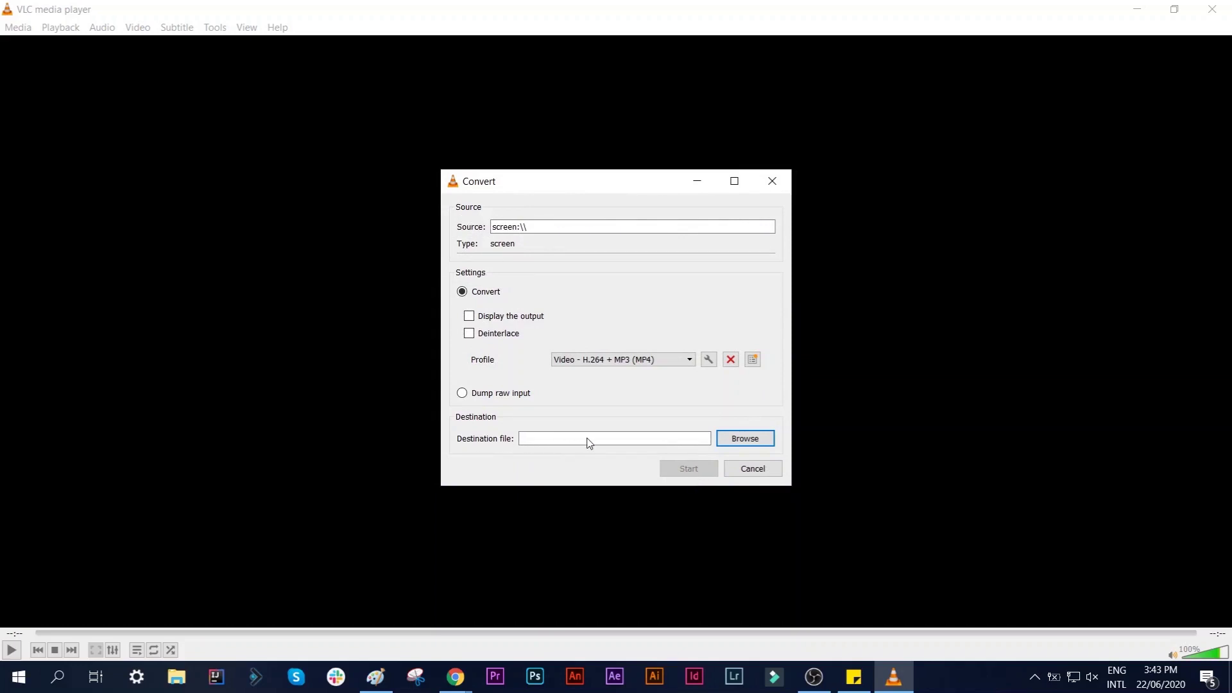
Set the destination file to SC Video 1 on the Desktop as MP4 and start the screen recording.
{"action": "left_click", "coordinate": [744, 439]}
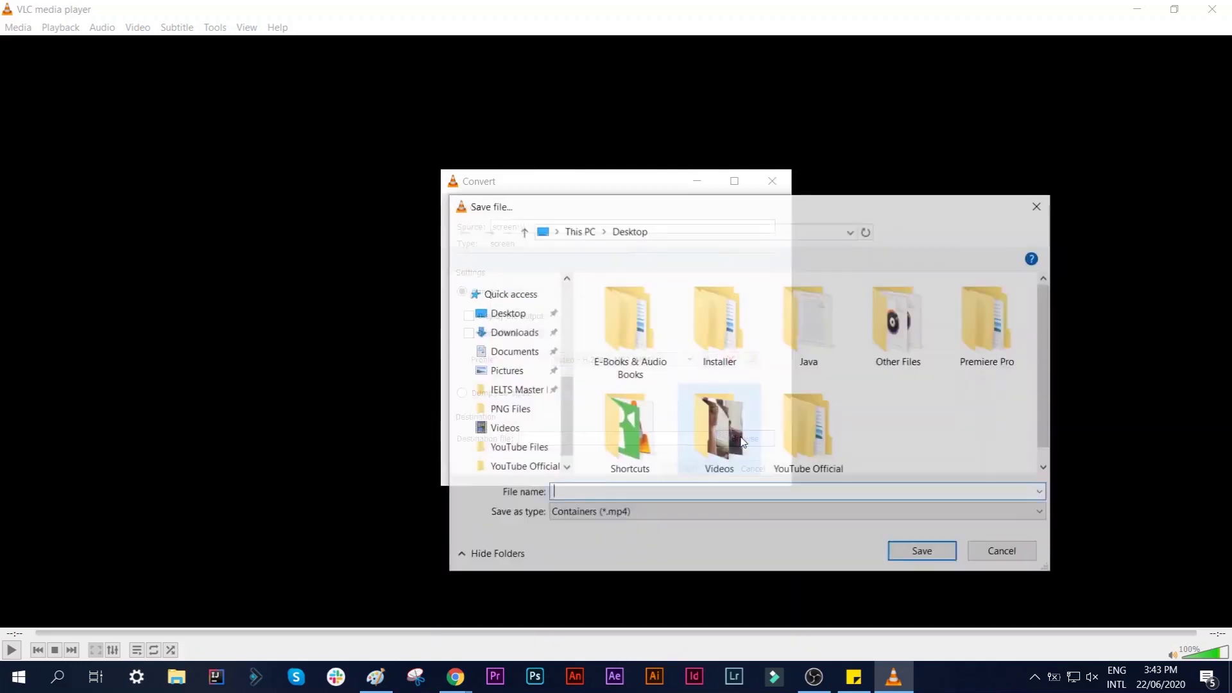
{"action": "double_click", "coordinate": [502, 326]}
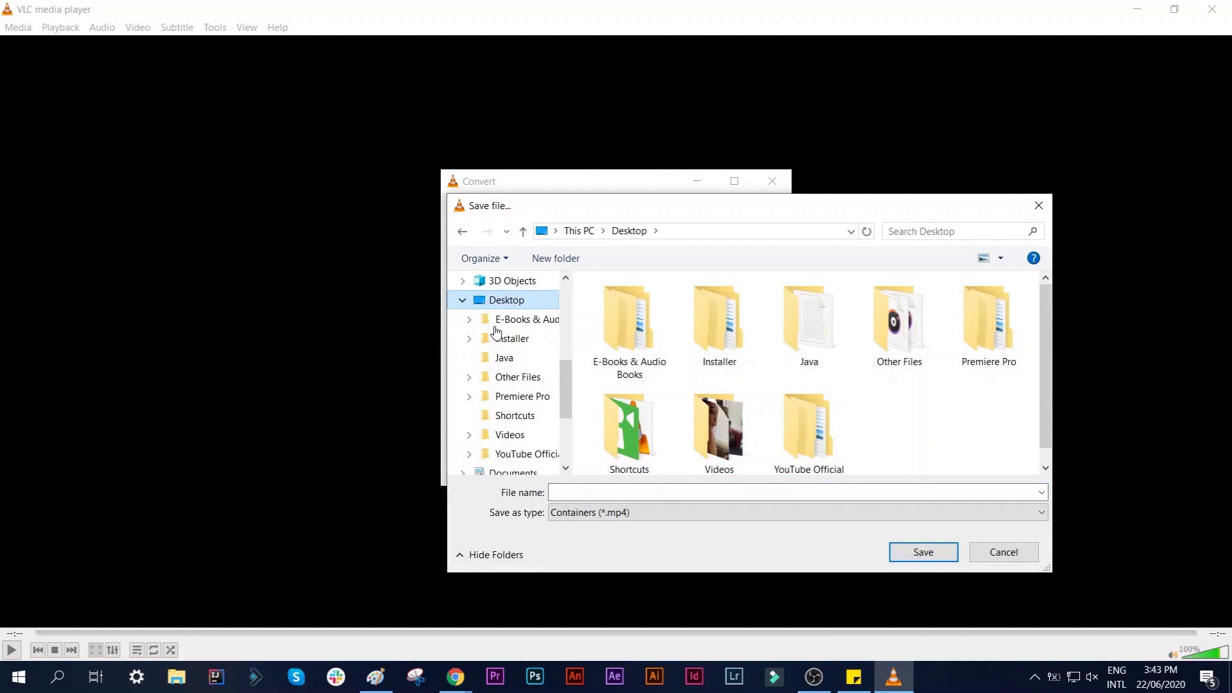
{"action": "left_click", "coordinate": [567, 493]}
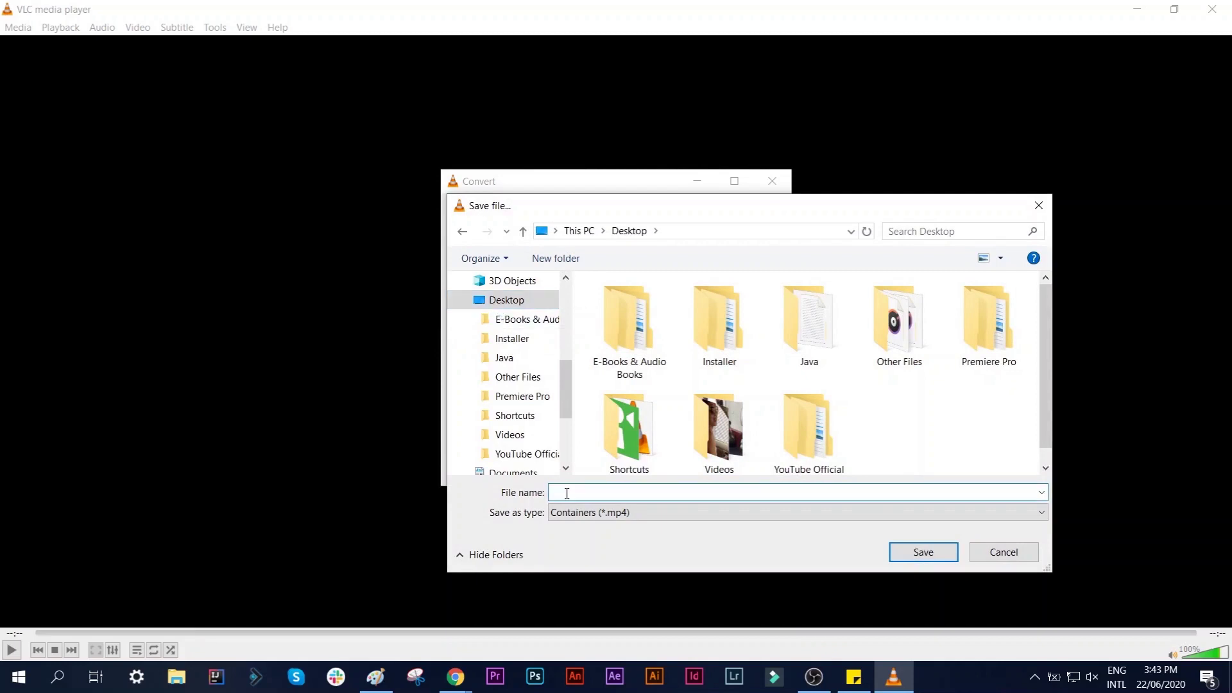
{"action": "type", "text": "SC Video 1"}
{"action": "left_click", "coordinate": [919, 556]}
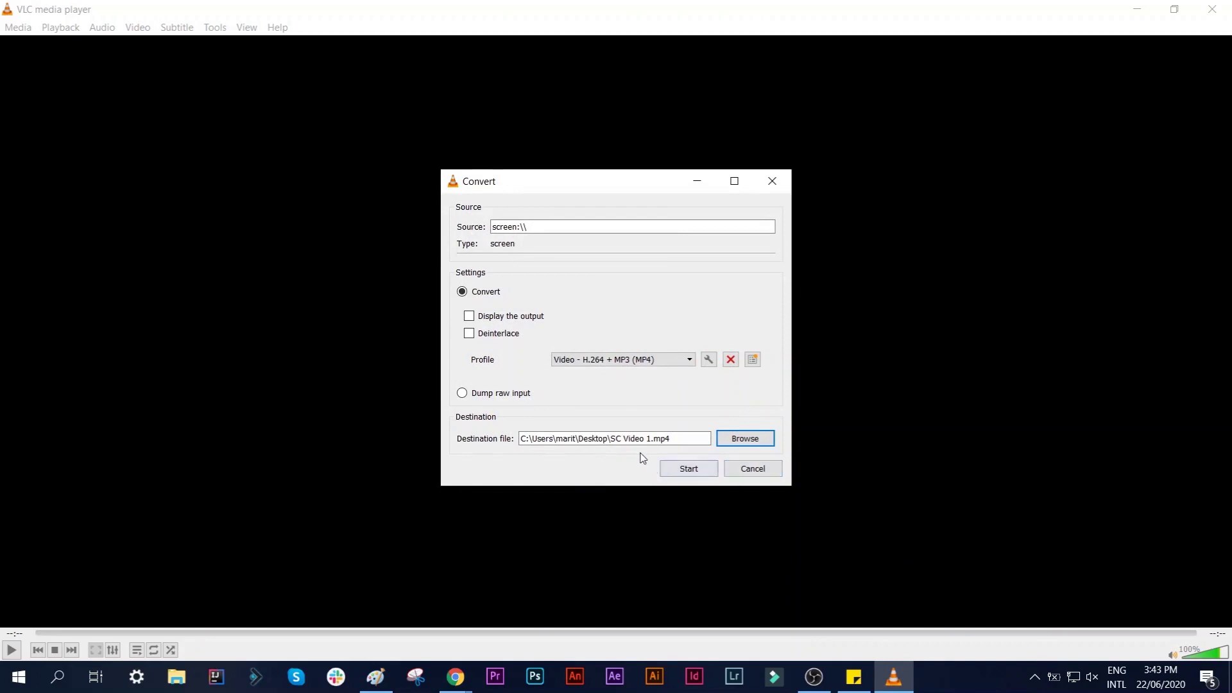
{"action": "left_click", "coordinate": [682, 470]}
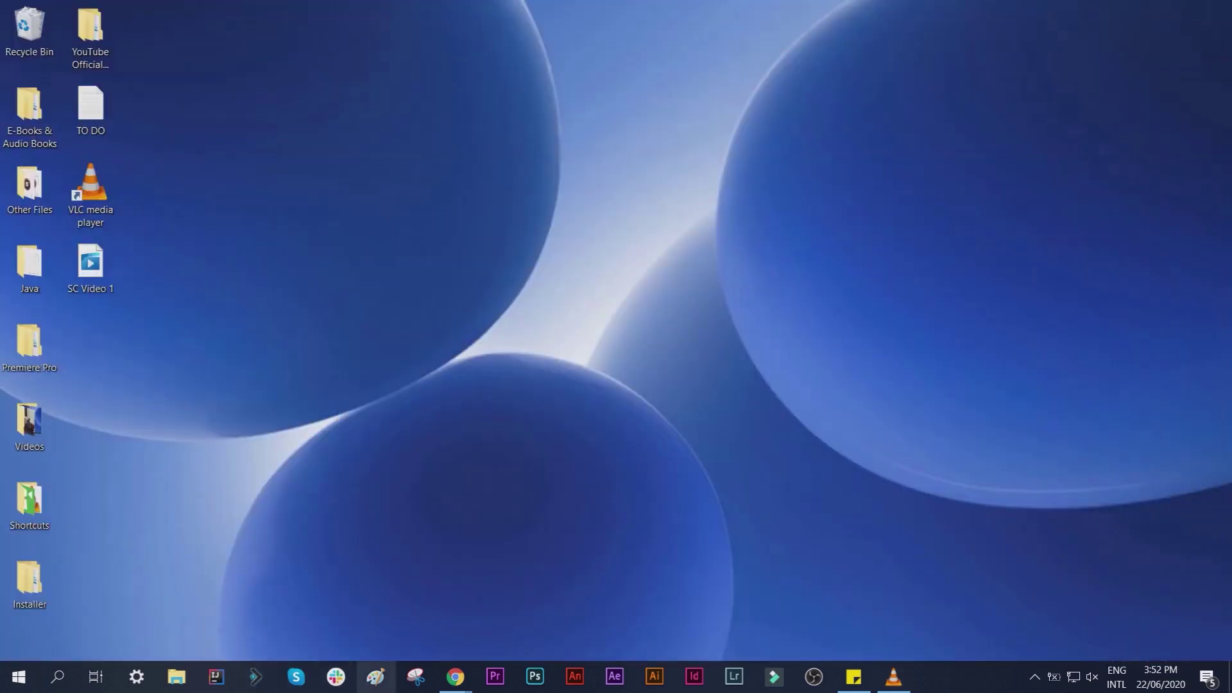
Open Paint and add the text "Hi! We are recording right now!" near the upper part of the blank canvas.
{"action": "left_click", "coordinate": [375, 677]}
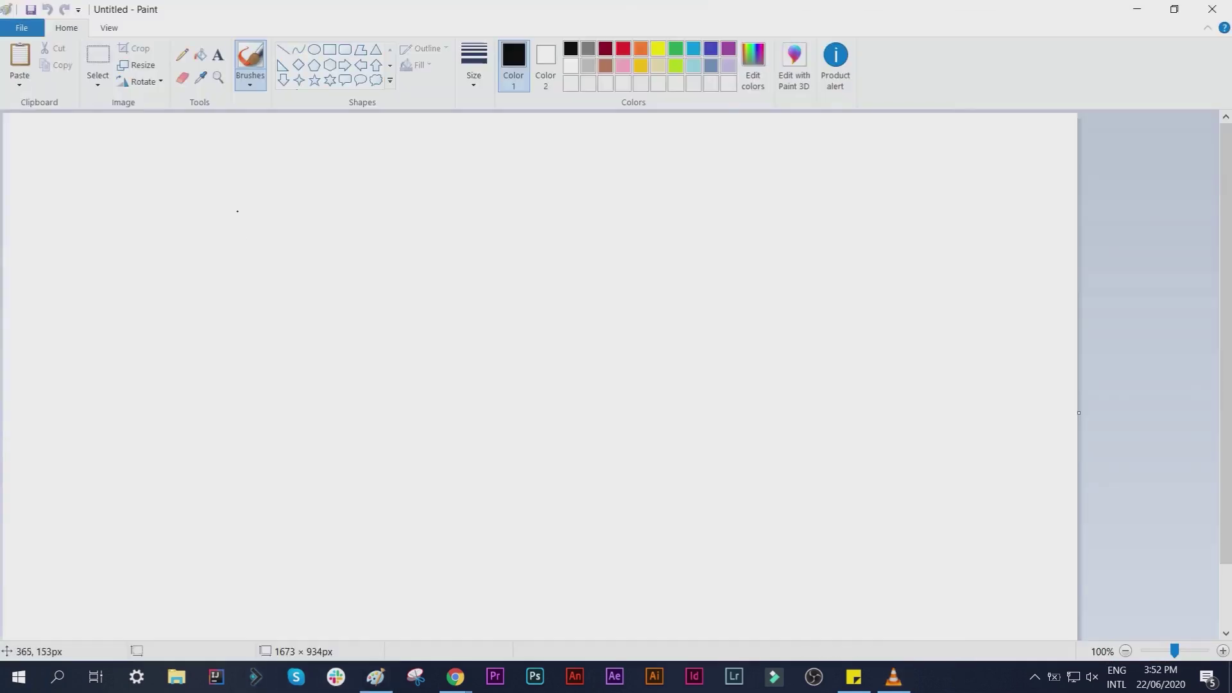
{"action": "left_click", "coordinate": [219, 55]}
{"action": "left_click", "coordinate": [258, 181]}
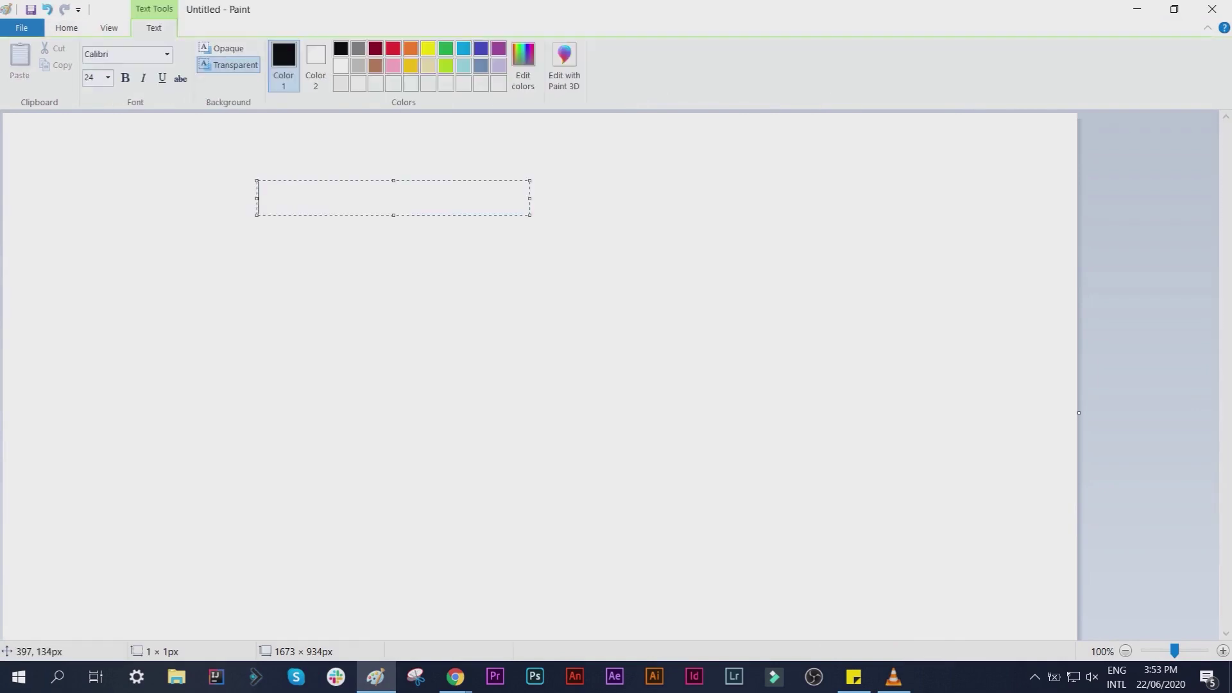
{"action": "type", "text": "Hi! We are reco"}
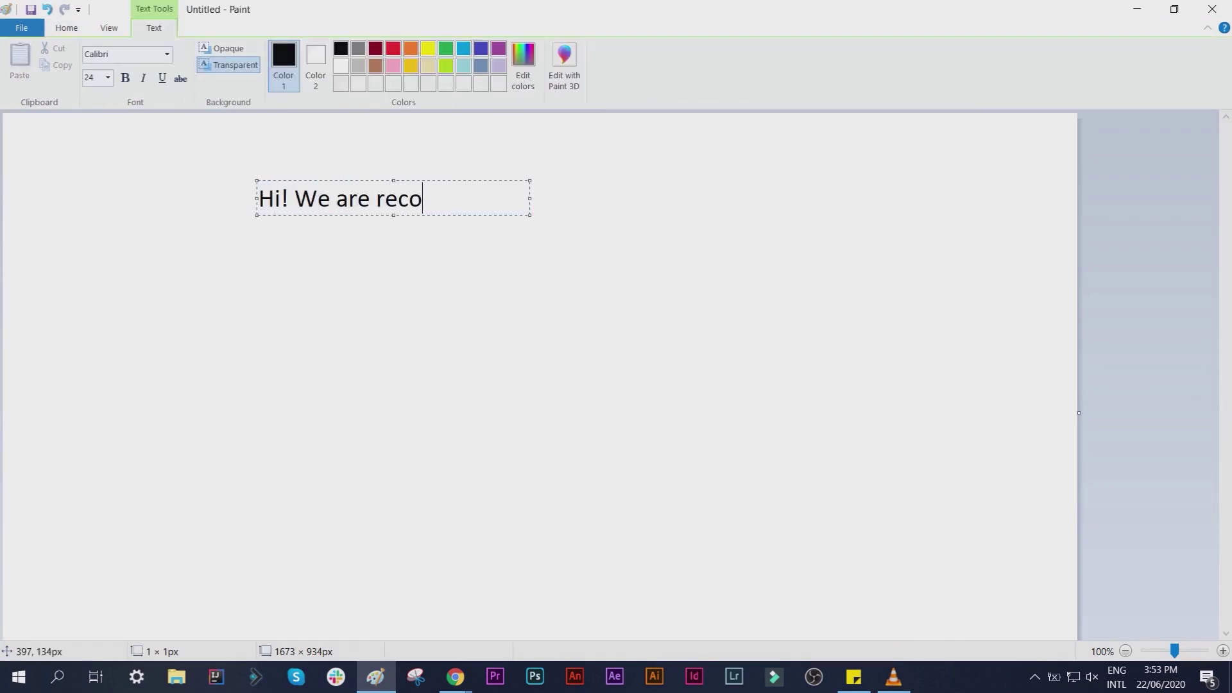
{"action": "type", "text": "rding right"}
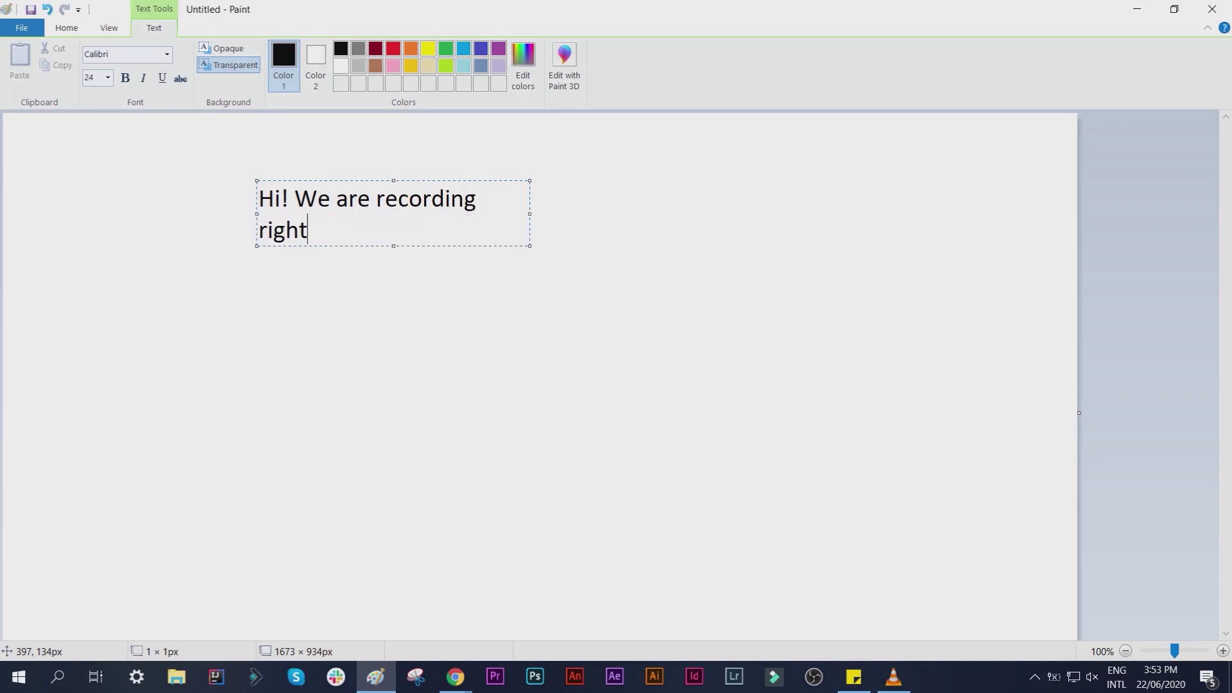
{"action": "type", "text": " now!"}
Save the drawing as a PNG named Sample on the Desktop and close Paint.
{"action": "left_click", "coordinate": [31, 10]}
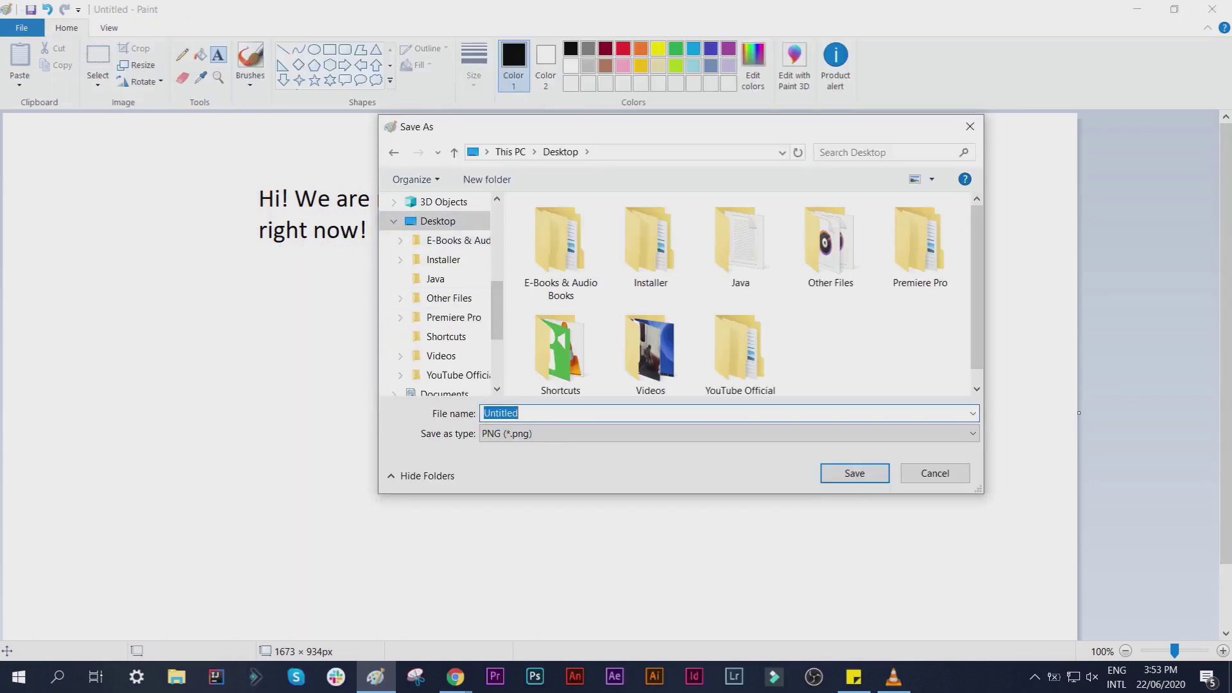
{"action": "type", "text": "Sample"}
{"action": "key", "text": "Return"}
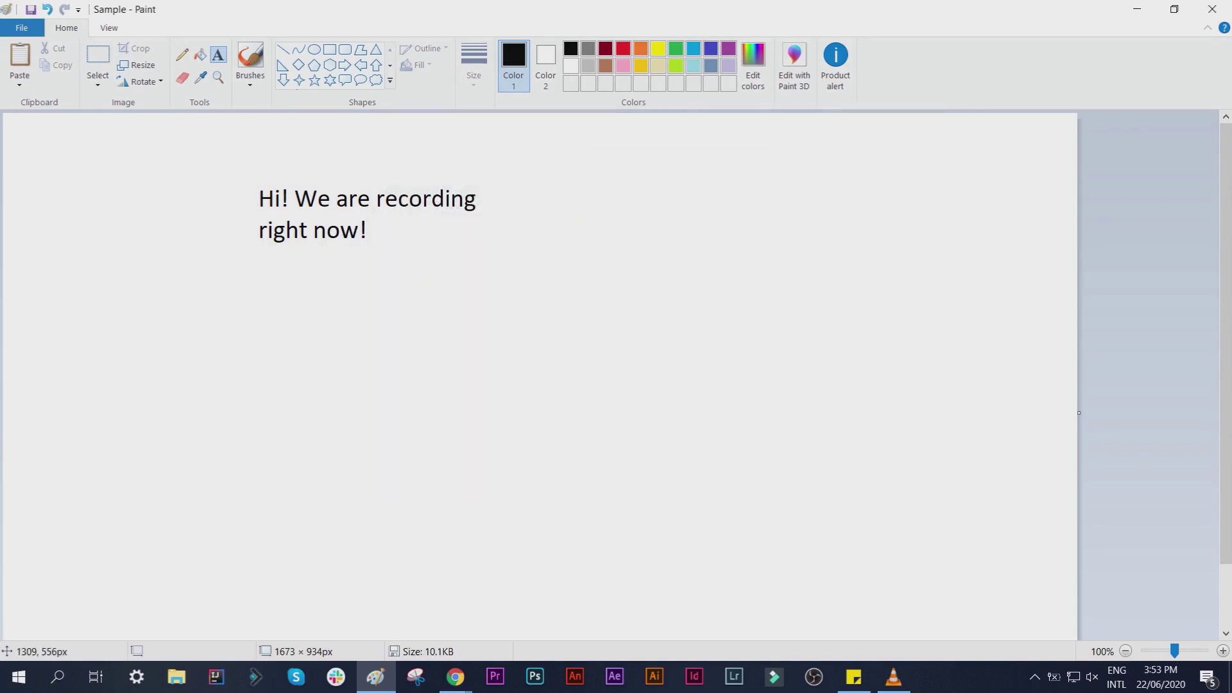
{"action": "left_click", "coordinate": [1212, 9]}
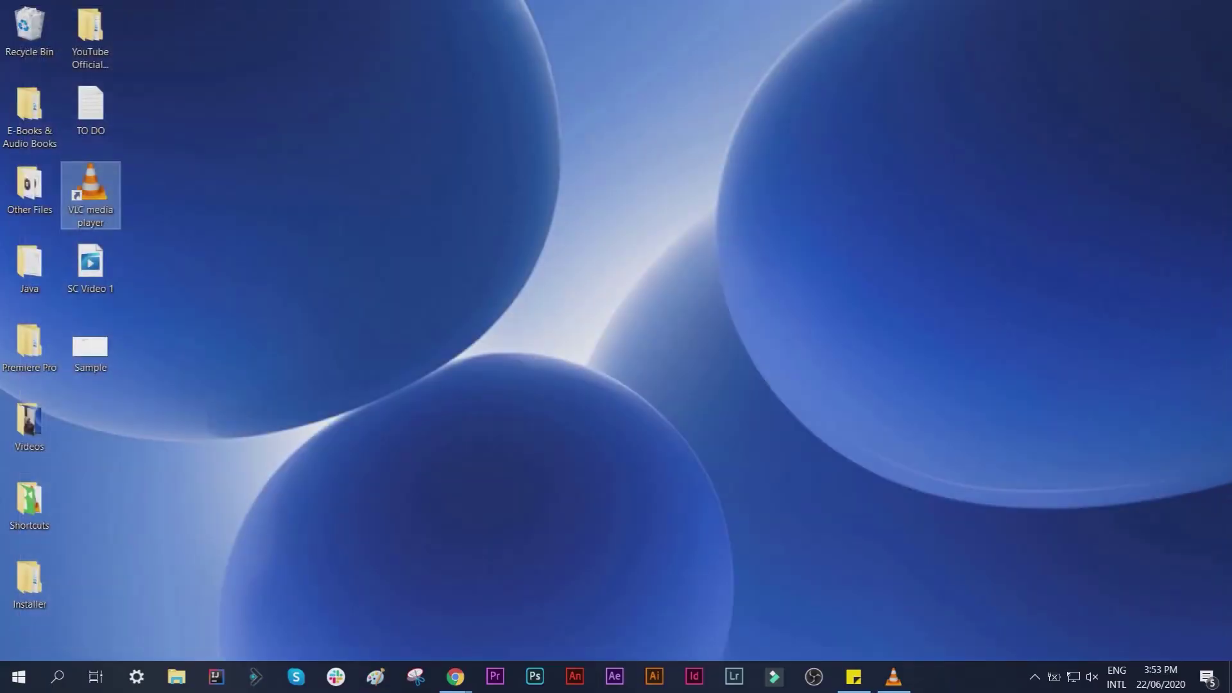
Switch back to VLC media player and pause the running screen capture.
{"action": "left_click", "coordinate": [894, 677]}
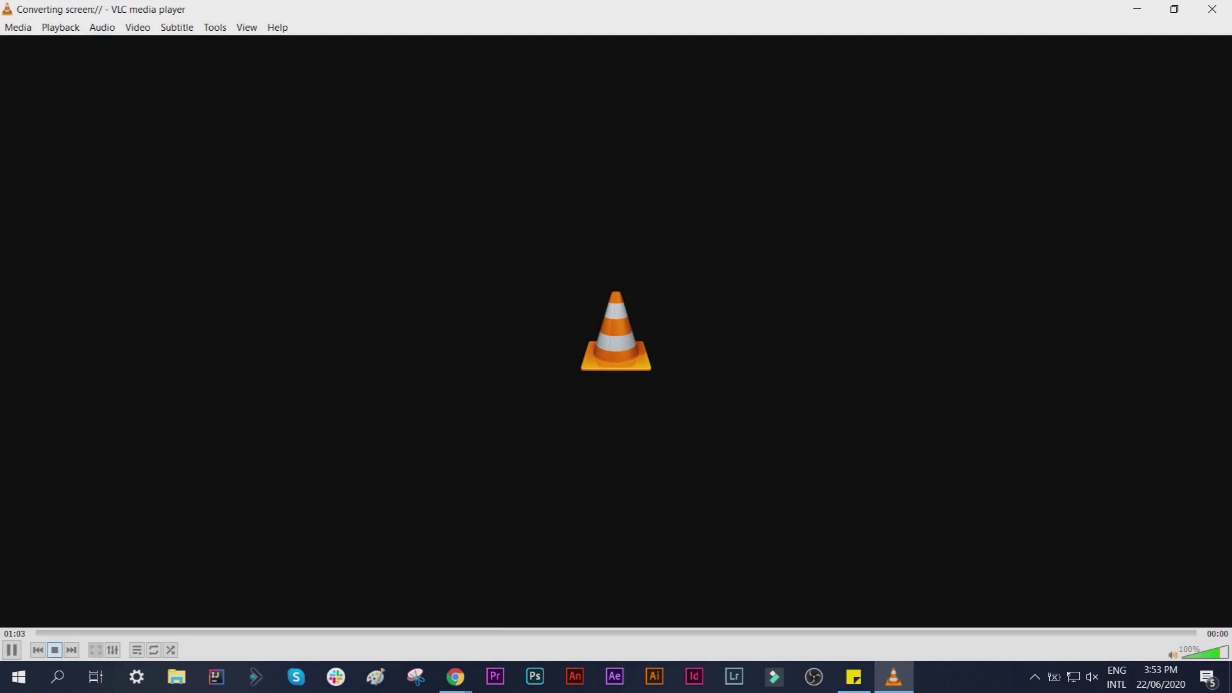
{"action": "left_click", "coordinate": [11, 650]}
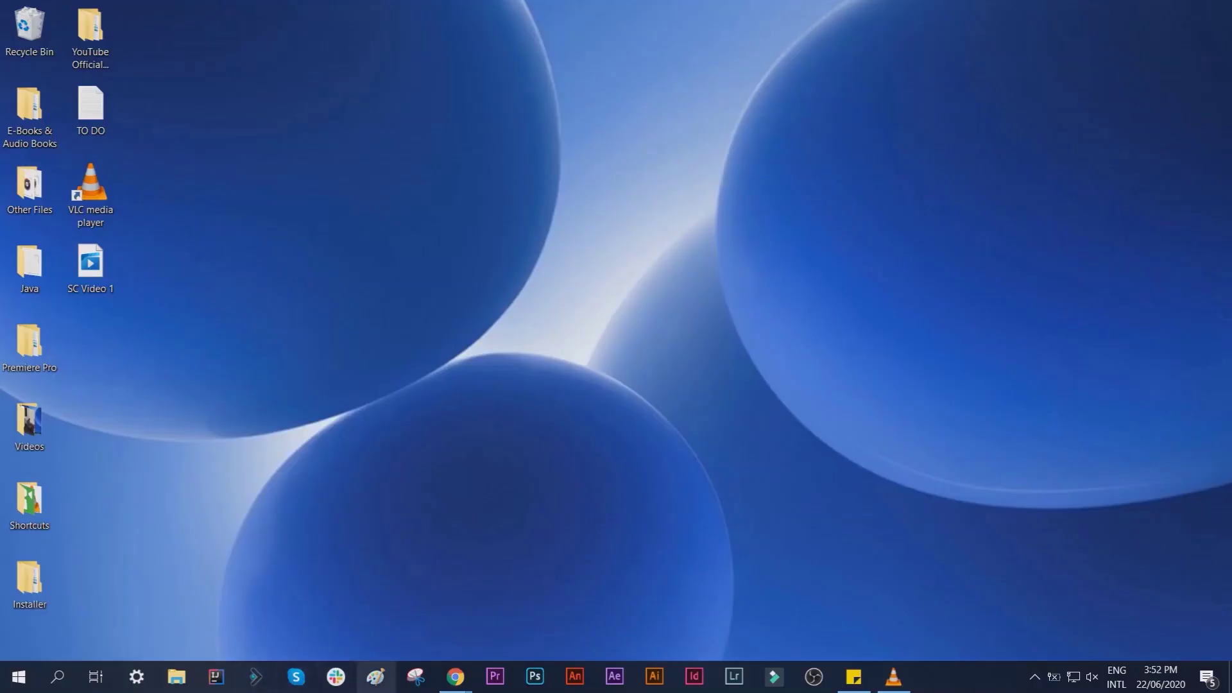
{"action": "left_click", "coordinate": [376, 676]}
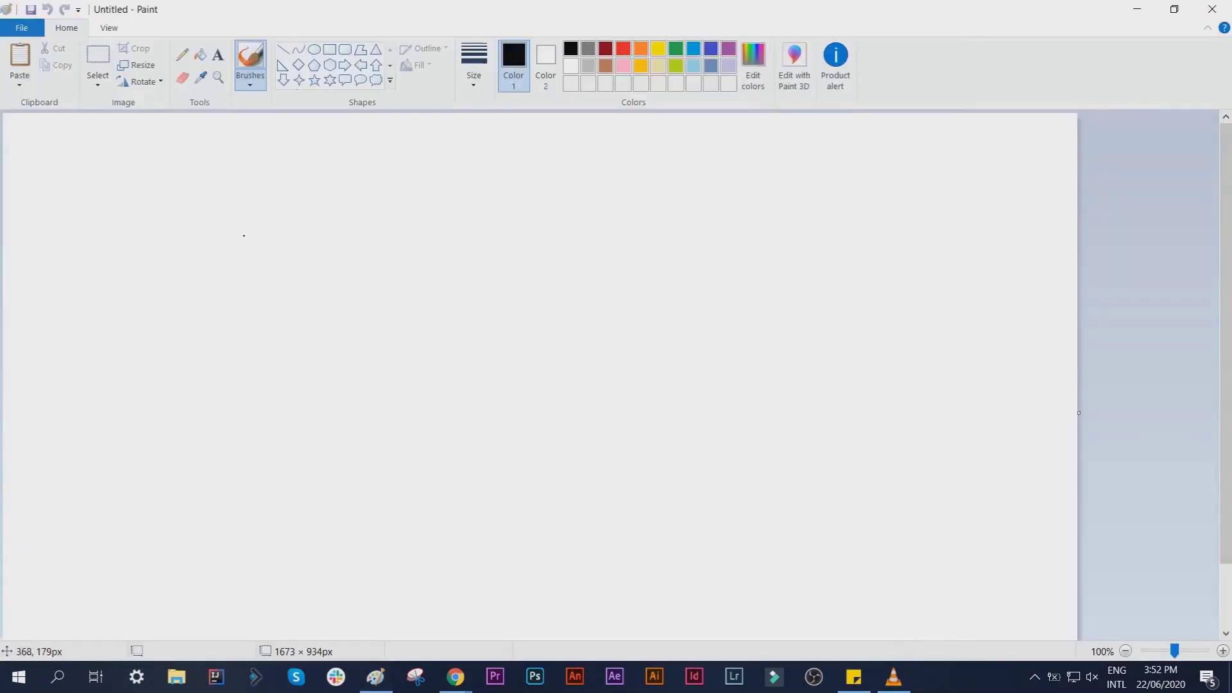
{"action": "left_click", "coordinate": [218, 54]}
{"action": "left_click", "coordinate": [257, 181]}
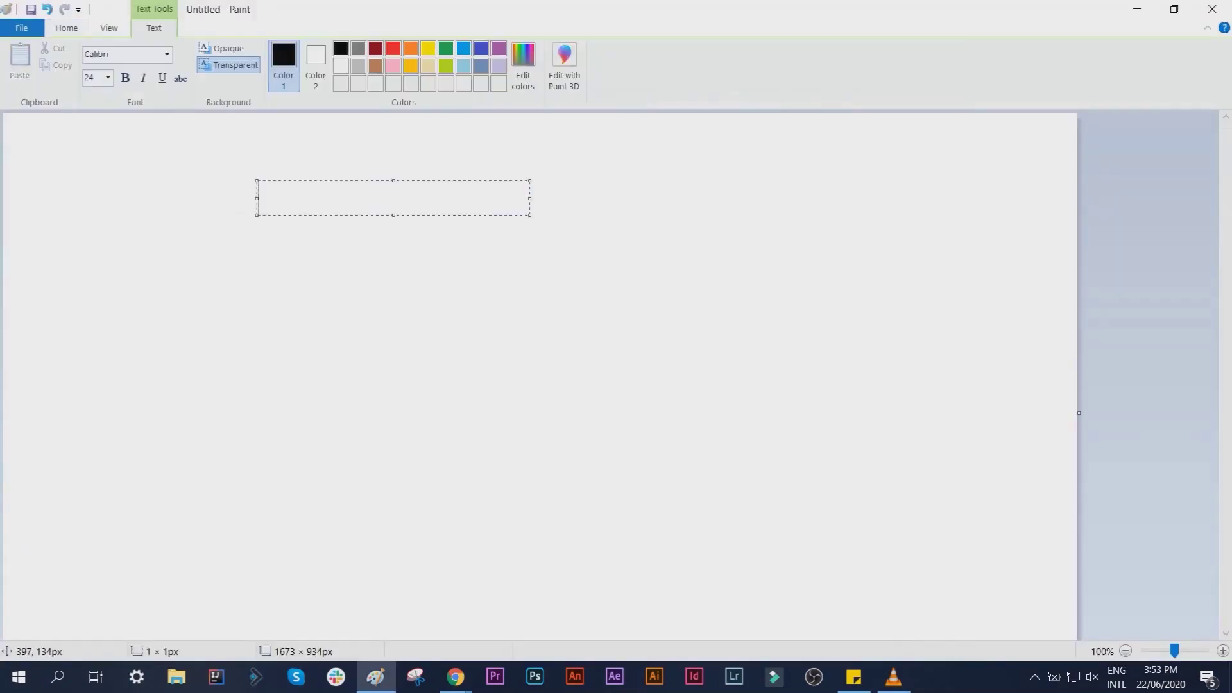
{"action": "type", "text": "Hi! We are re"}
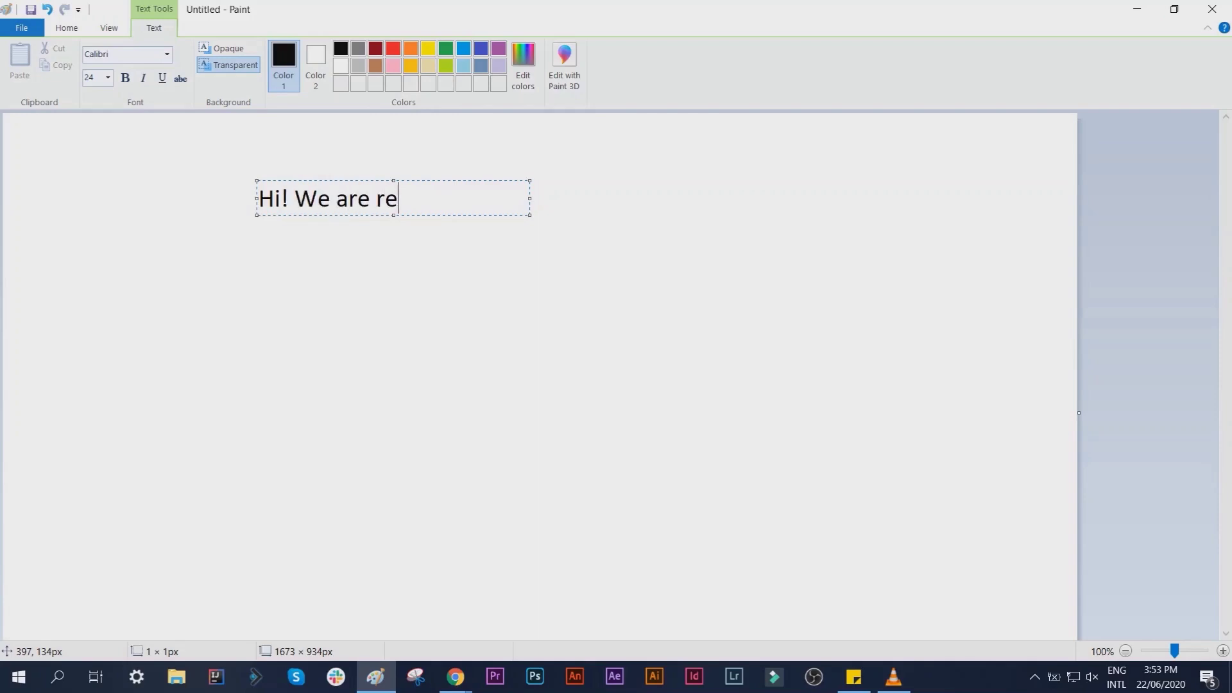
{"action": "type", "text": "cording right now"}
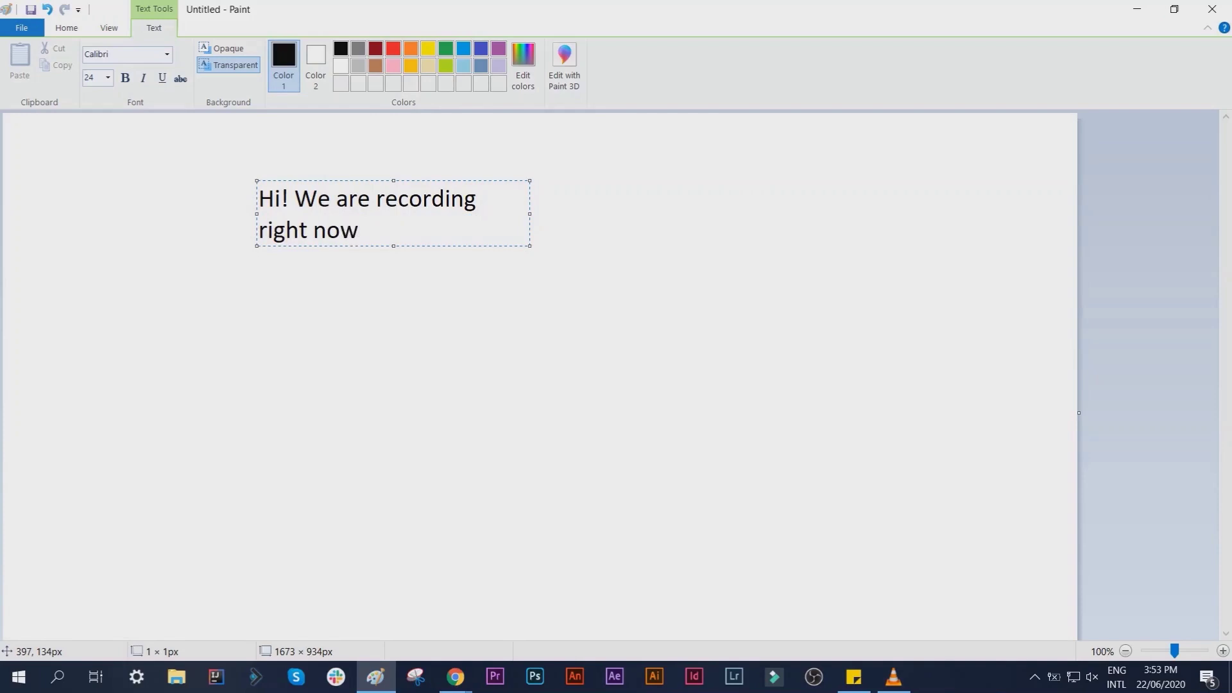
{"action": "type", "text": "!"}
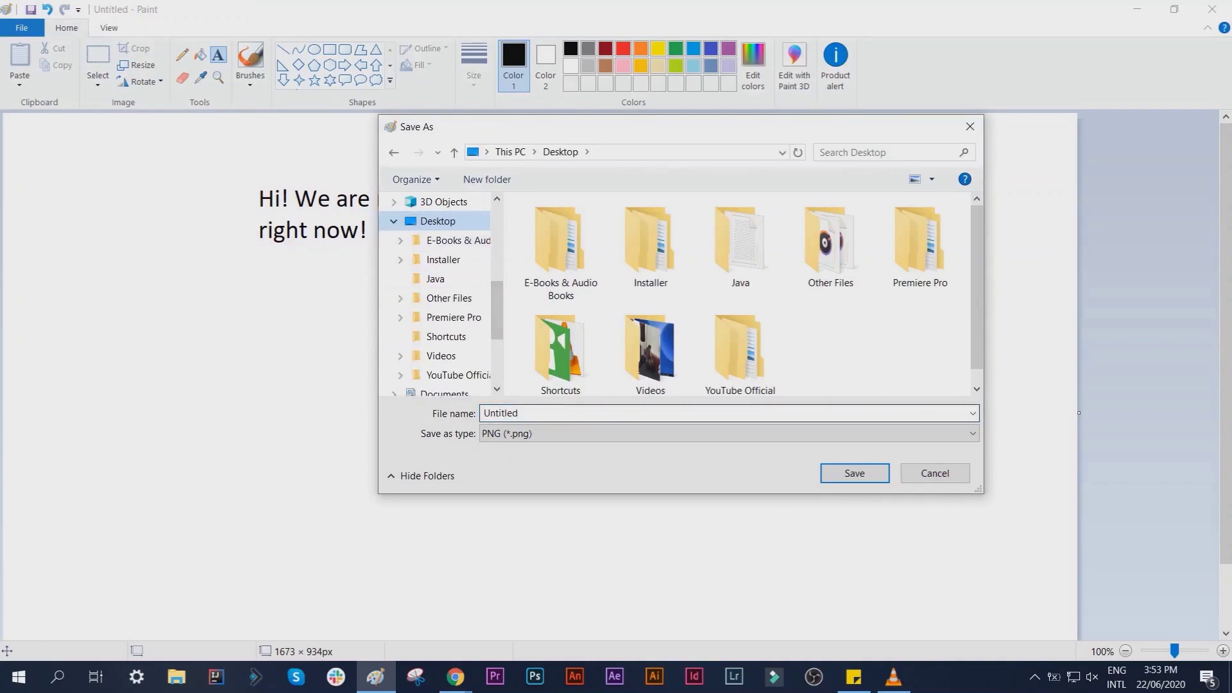
{"action": "type", "text": "S"}
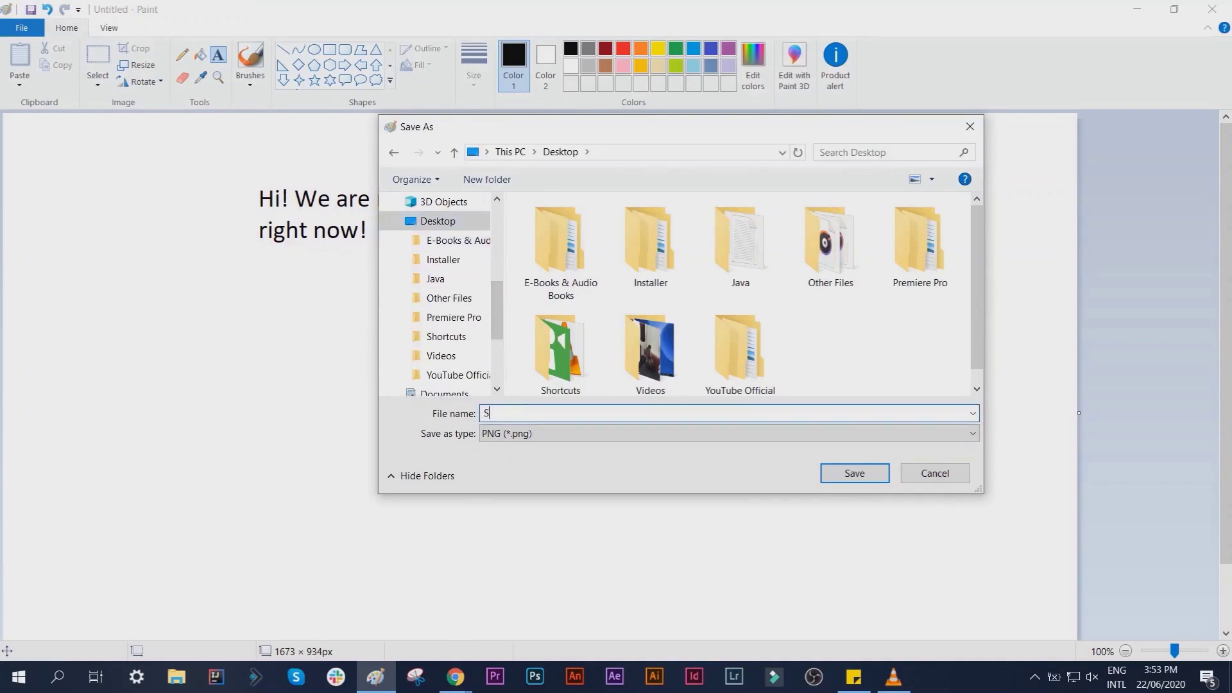
{"action": "type", "text": "ample"}
{"action": "key", "text": "Return"}
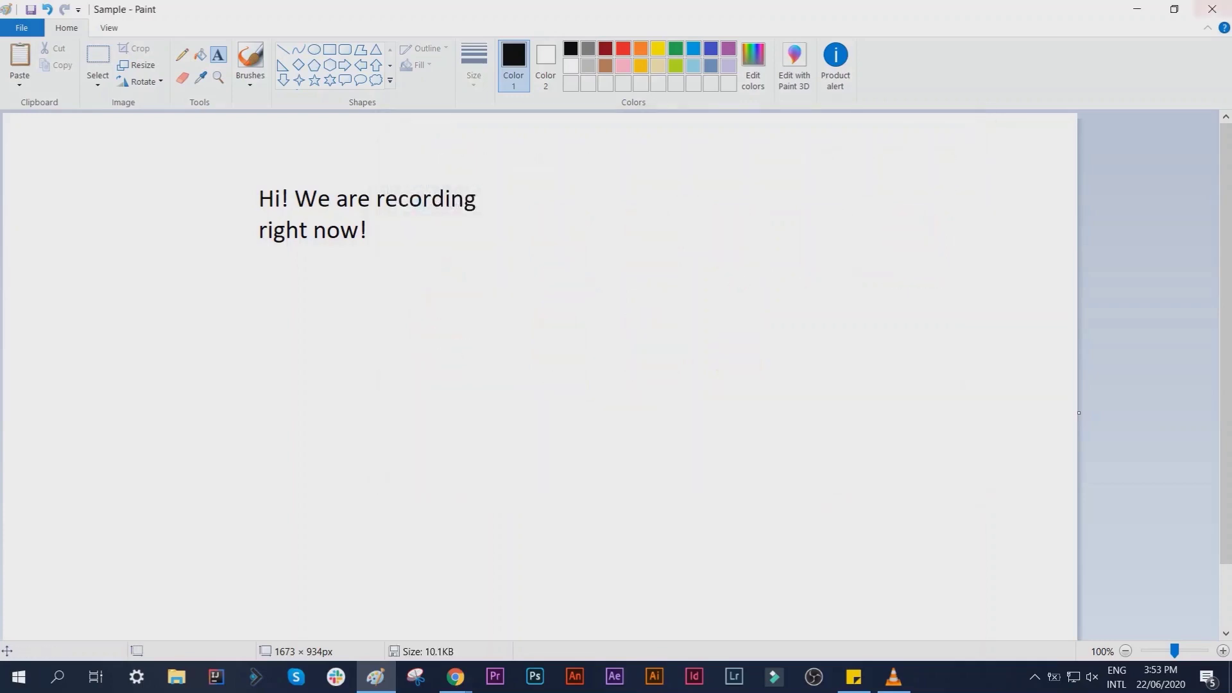
{"action": "left_click", "coordinate": [1212, 9]}
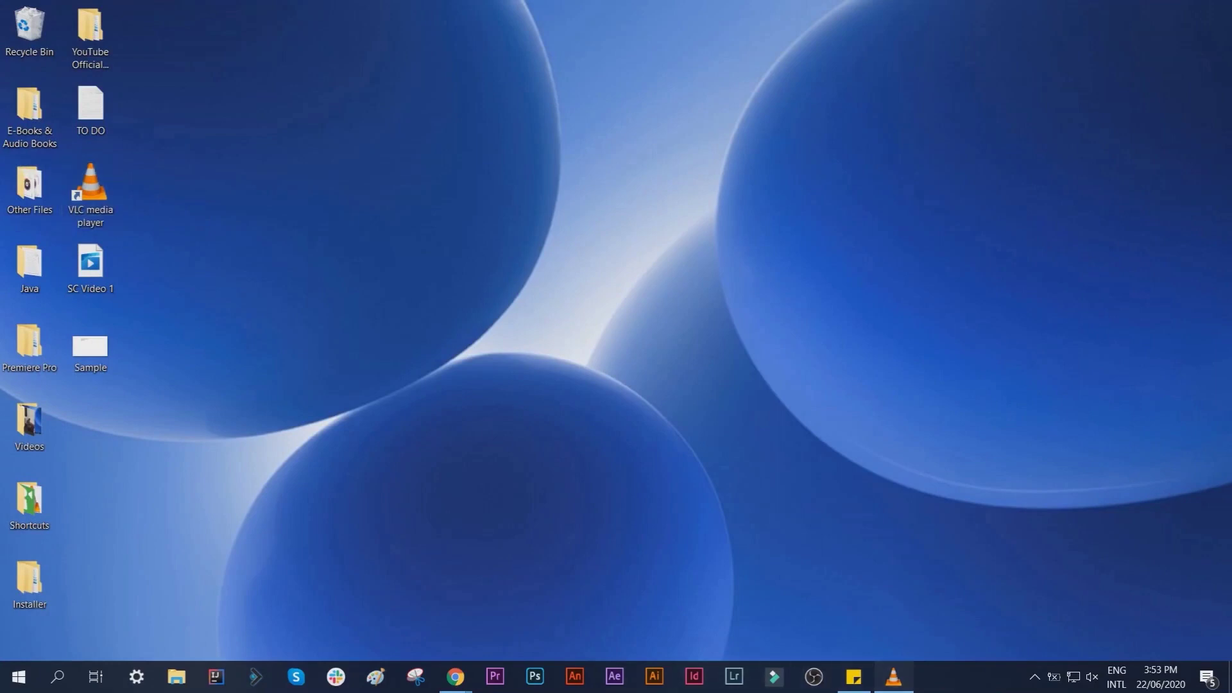
{"action": "left_click", "coordinate": [893, 677]}
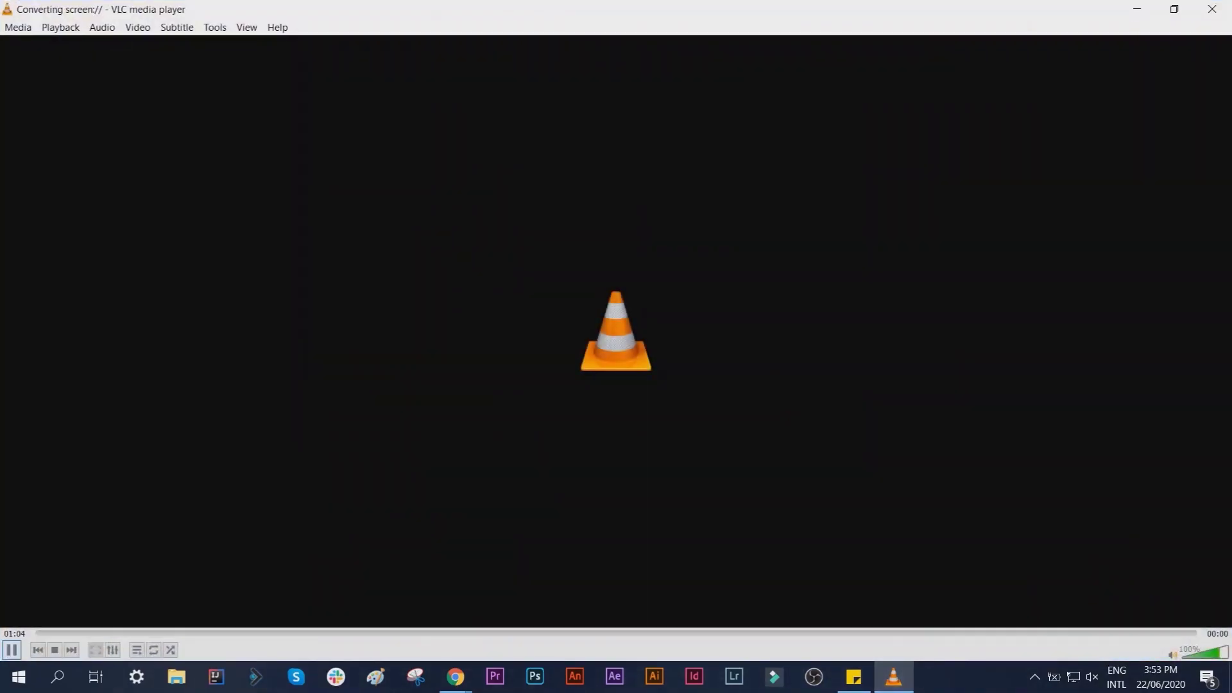